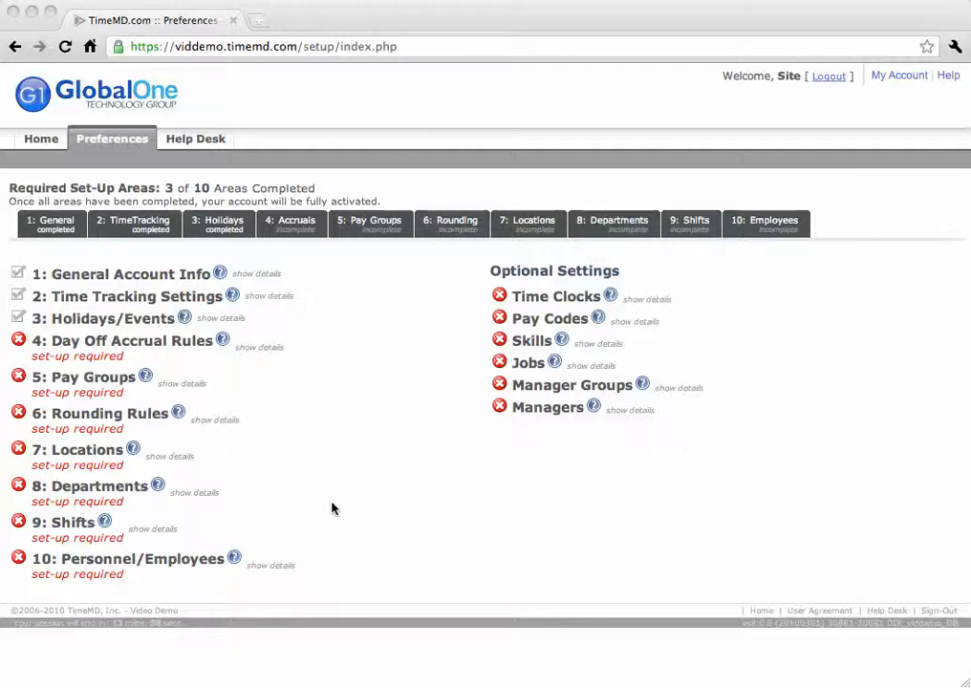
- Start a primary day off accrual rule named General Rule that displays both earned and available hours to employees
left_click(404, 472)
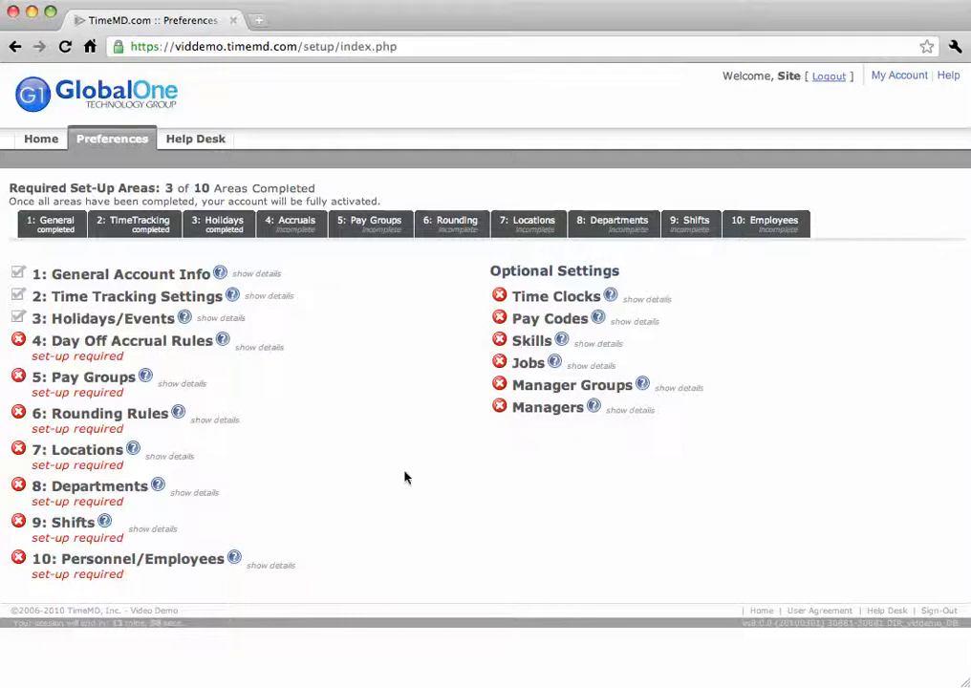
left_click(91, 343)
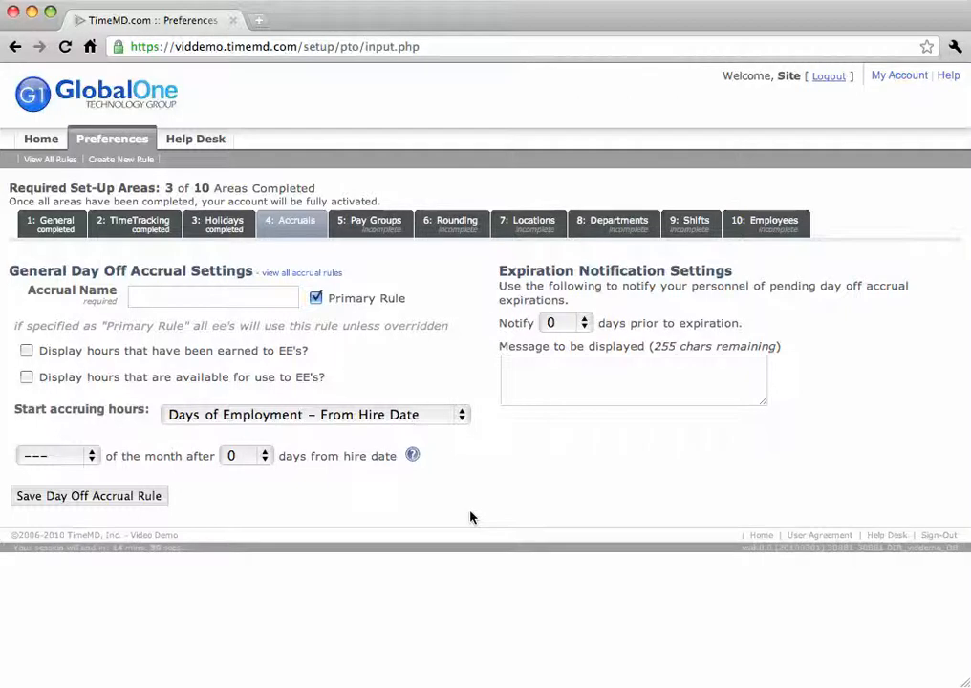
left_click(191, 299)
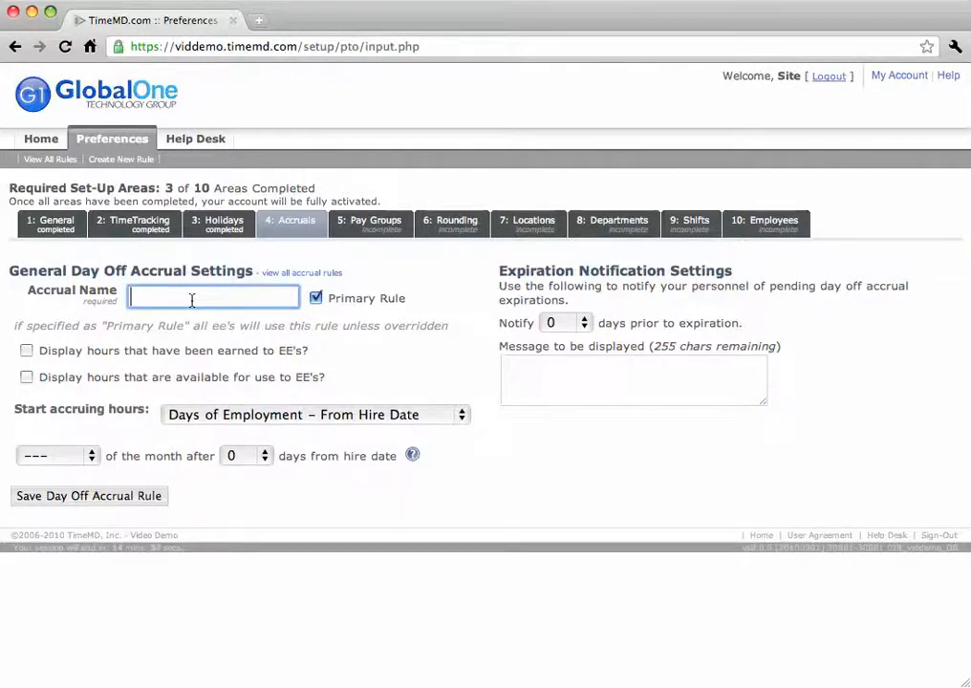
type("General Rule")
left_click(25, 351)
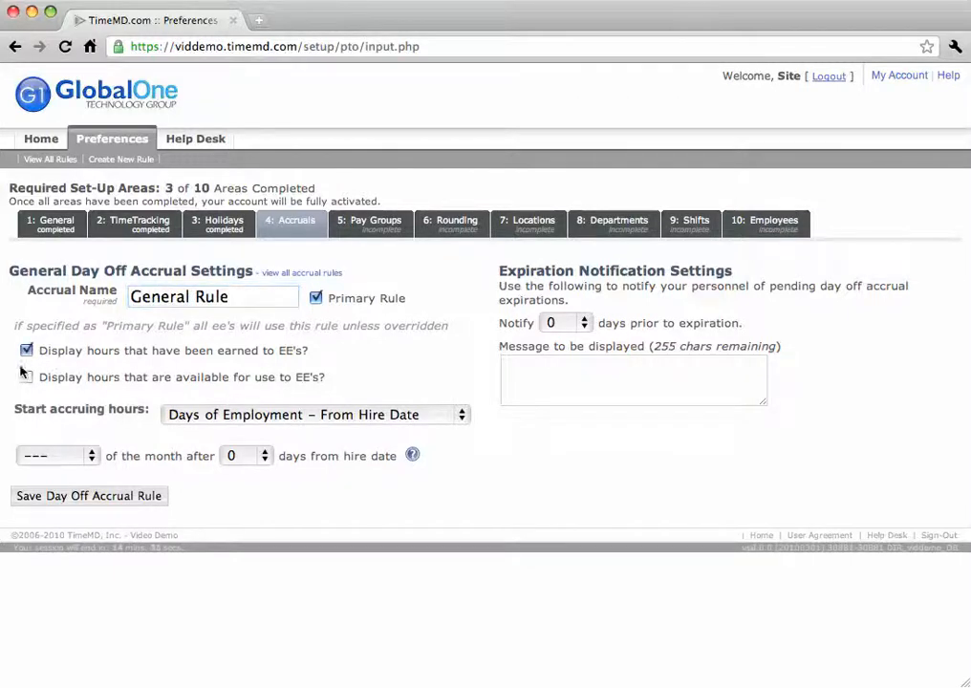
left_click(25, 378)
- Set accrual to start on the 1st of the month after 30 days from hire date, and save the rule
left_click(211, 417)
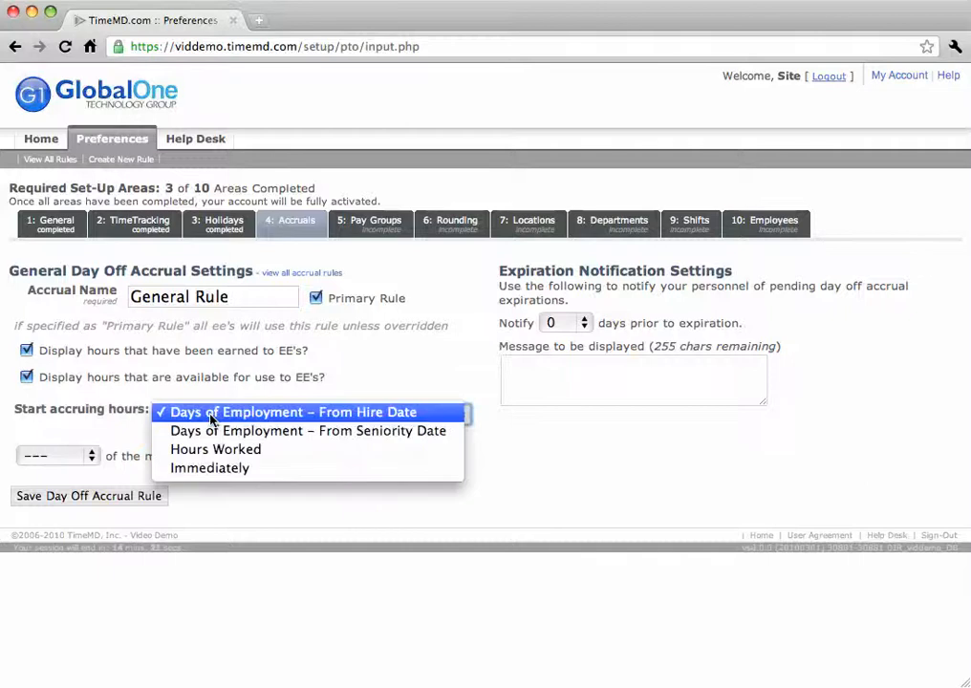
left_click(303, 373)
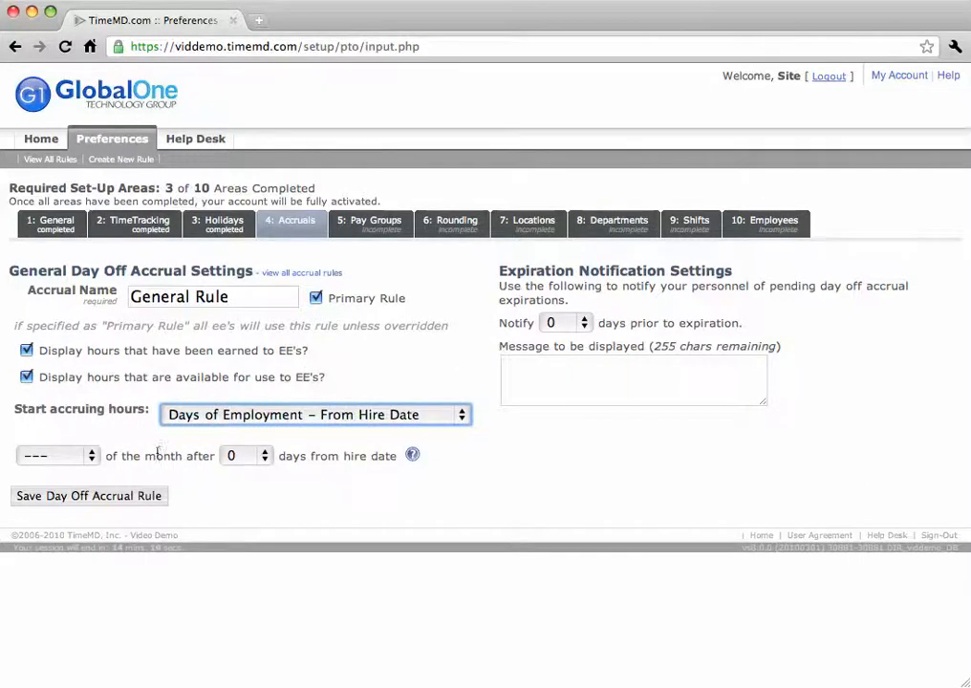
left_click(65, 457)
left_click(57, 474)
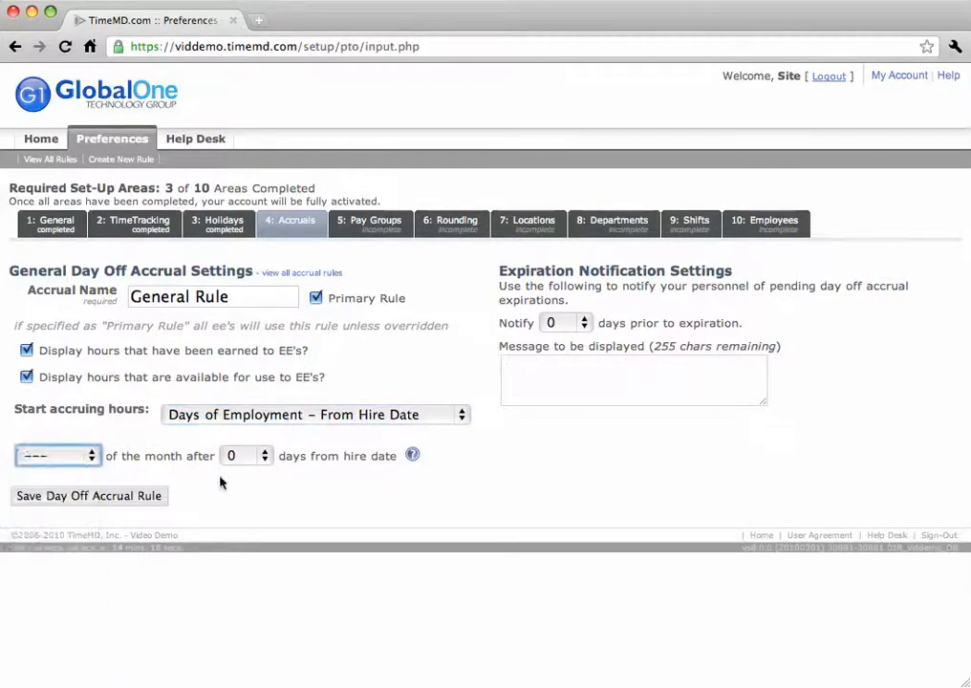
left_click(244, 456)
scroll(249, 598, "down", 10)
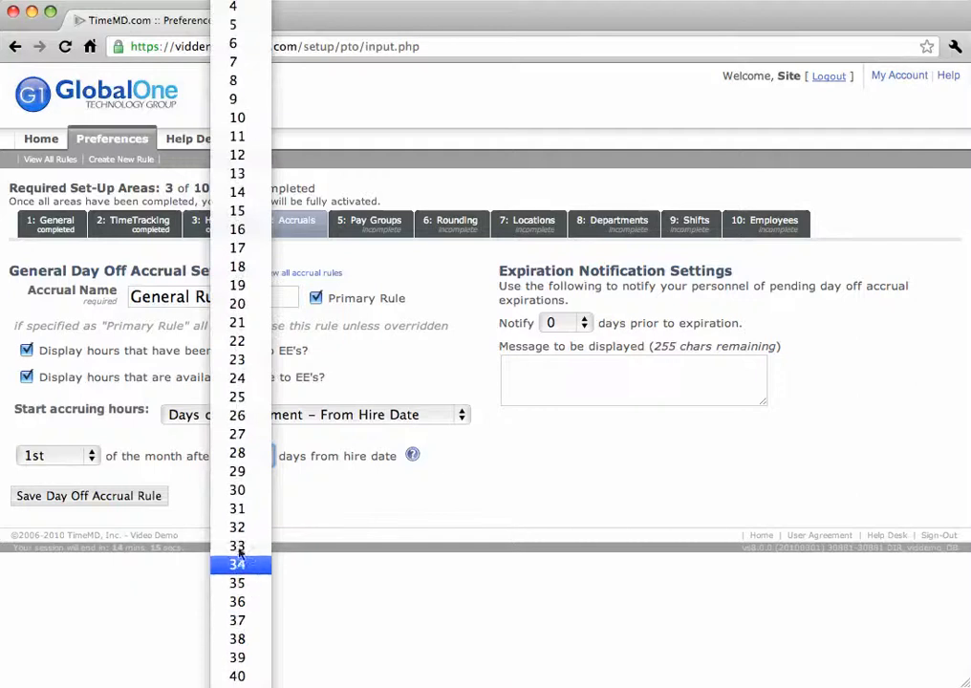
left_click(239, 491)
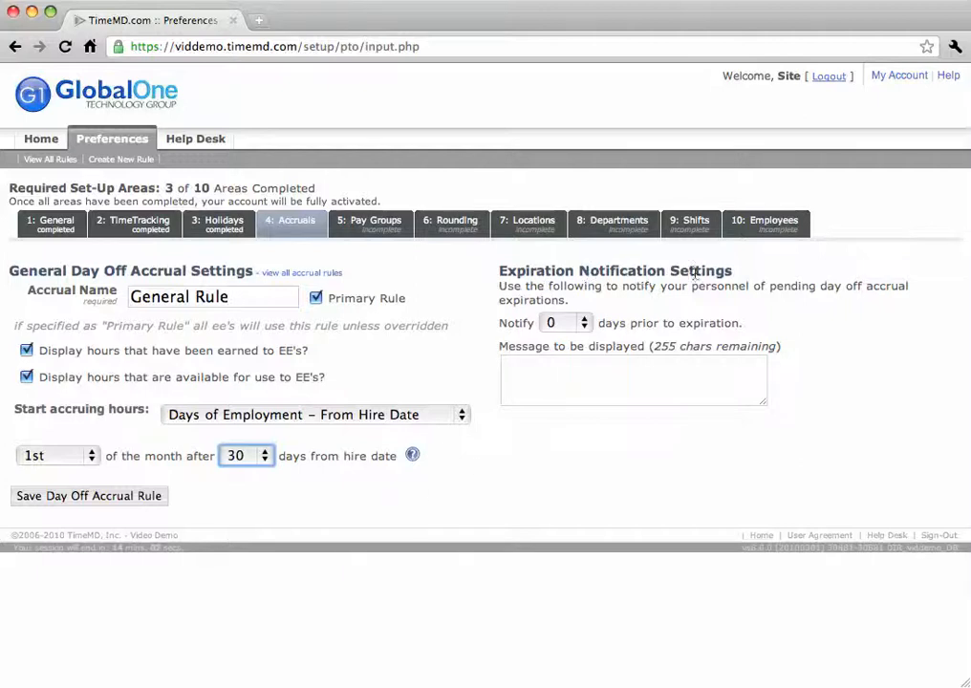
left_click(287, 505)
left_click(164, 497)
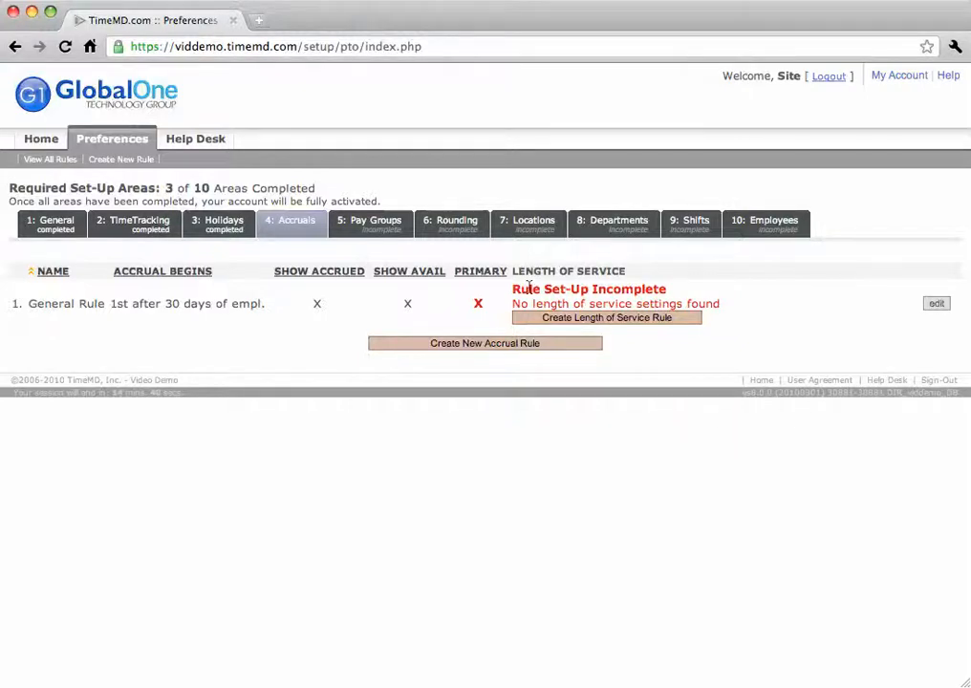
- Create a length of service rule for General Rule with Vacation as its day off accrual type
left_click_drag(718, 304, 623, 308)
left_click(623, 308)
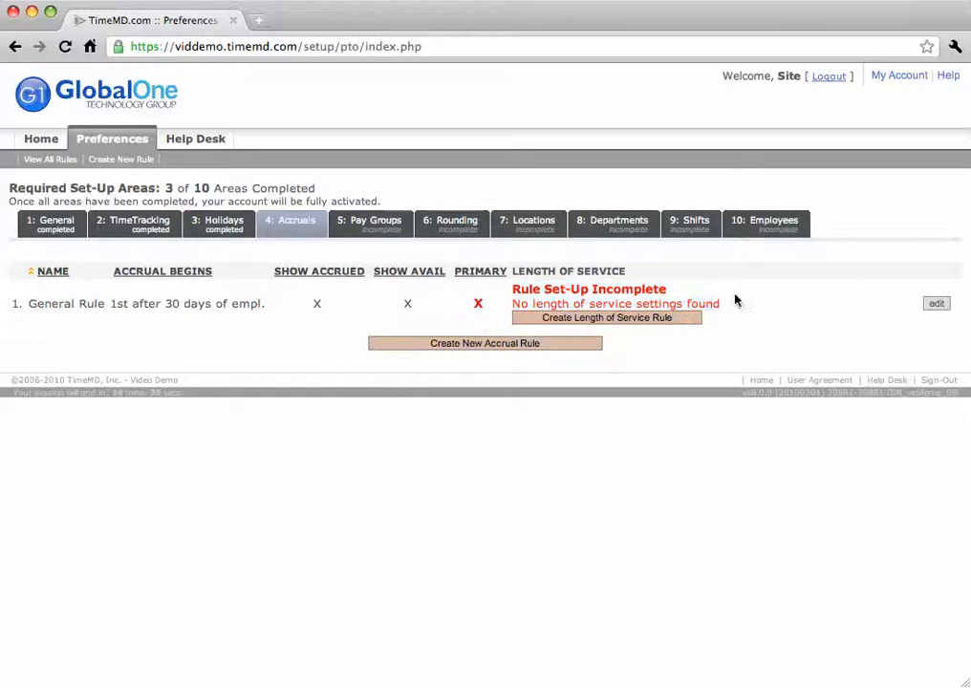
left_click(631, 318)
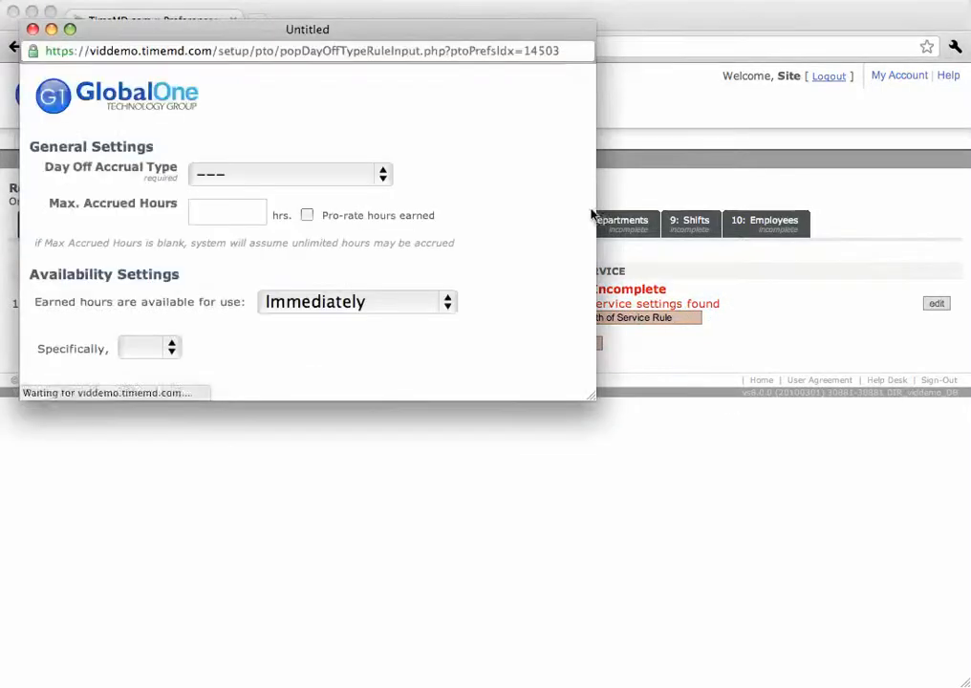
left_click_drag(535, 32, 627, 68)
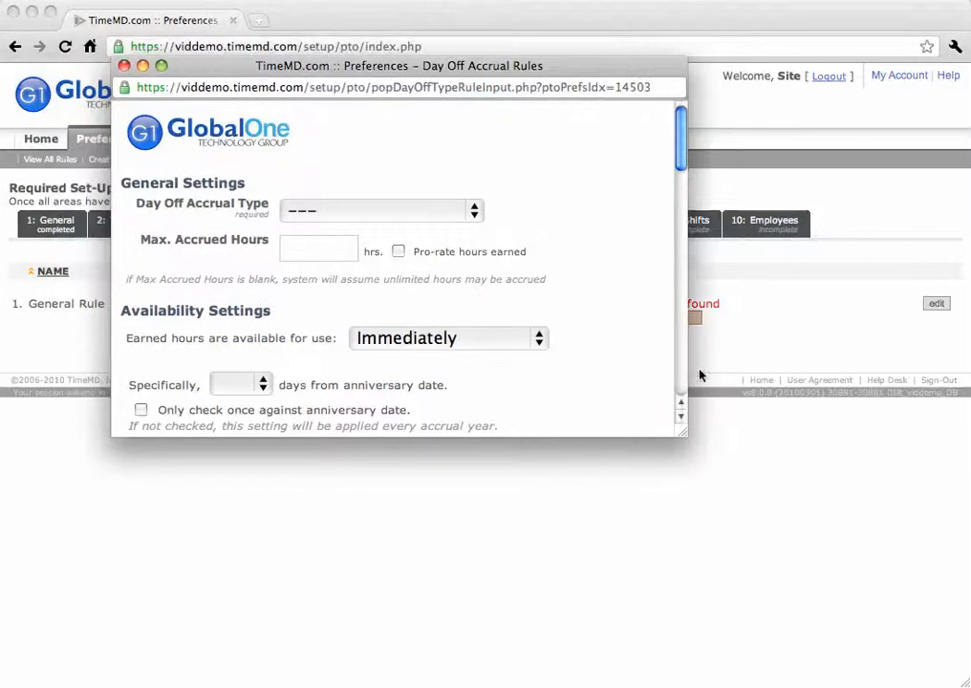
left_click_drag(685, 434, 718, 621)
left_click_drag(531, 67, 593, 48)
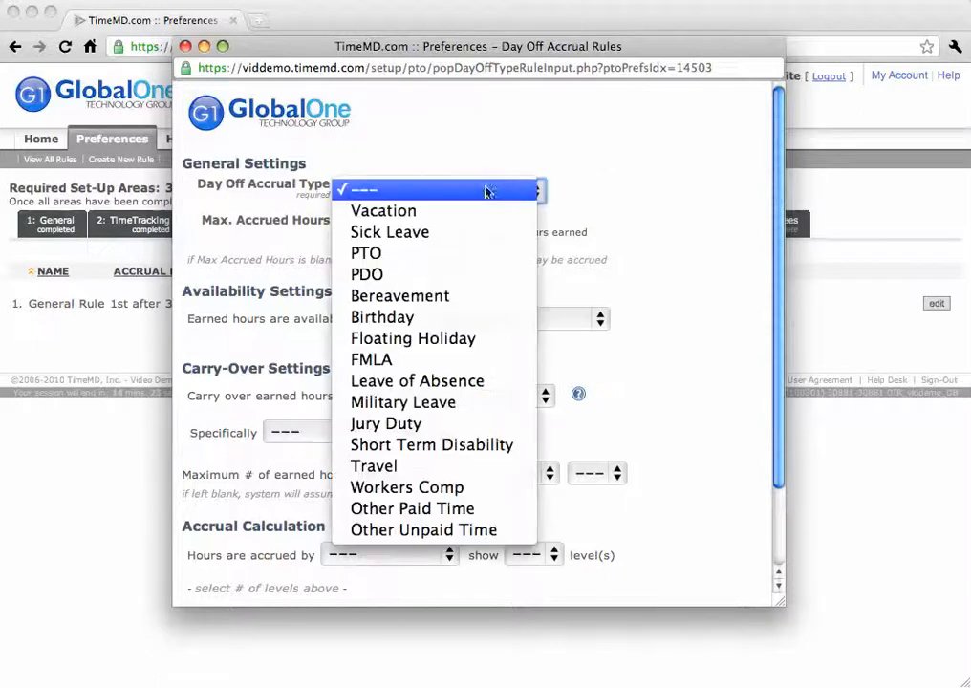
left_click(485, 190)
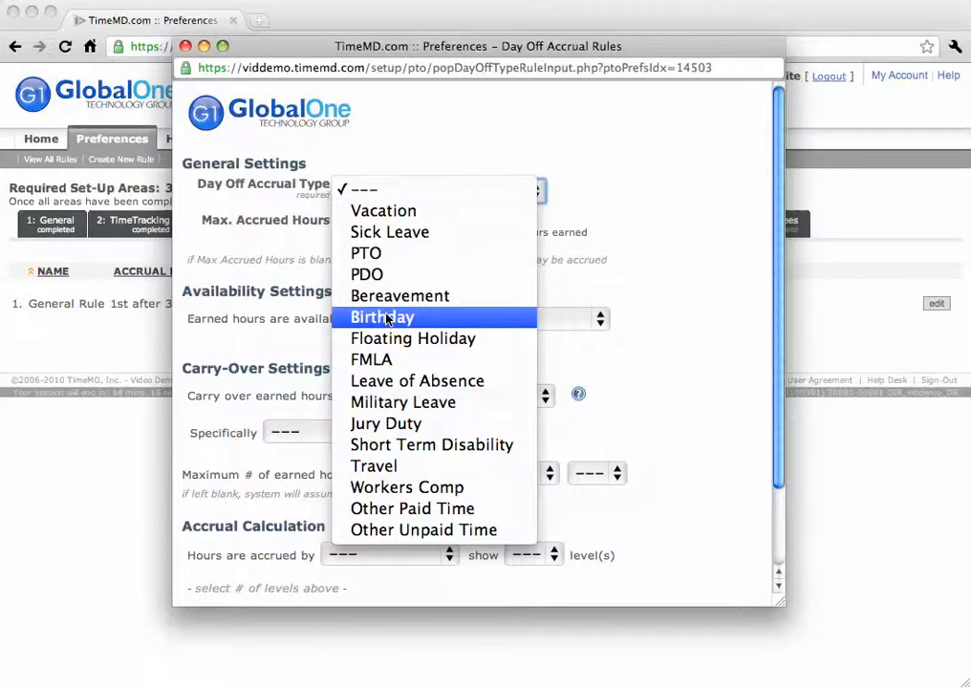
left_click(368, 211)
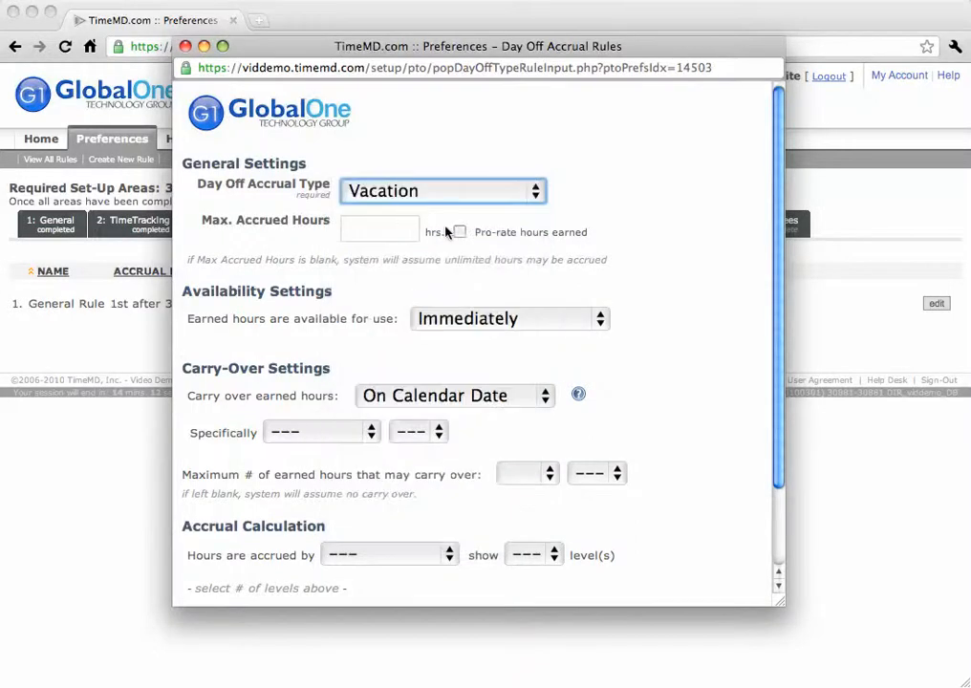
left_click(372, 235)
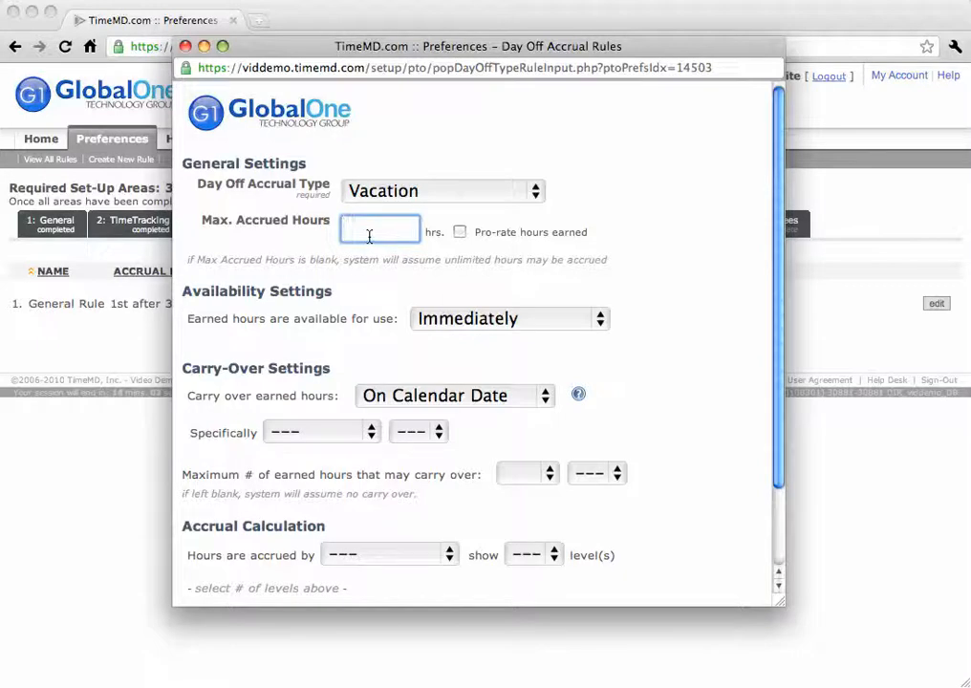
left_click(371, 276)
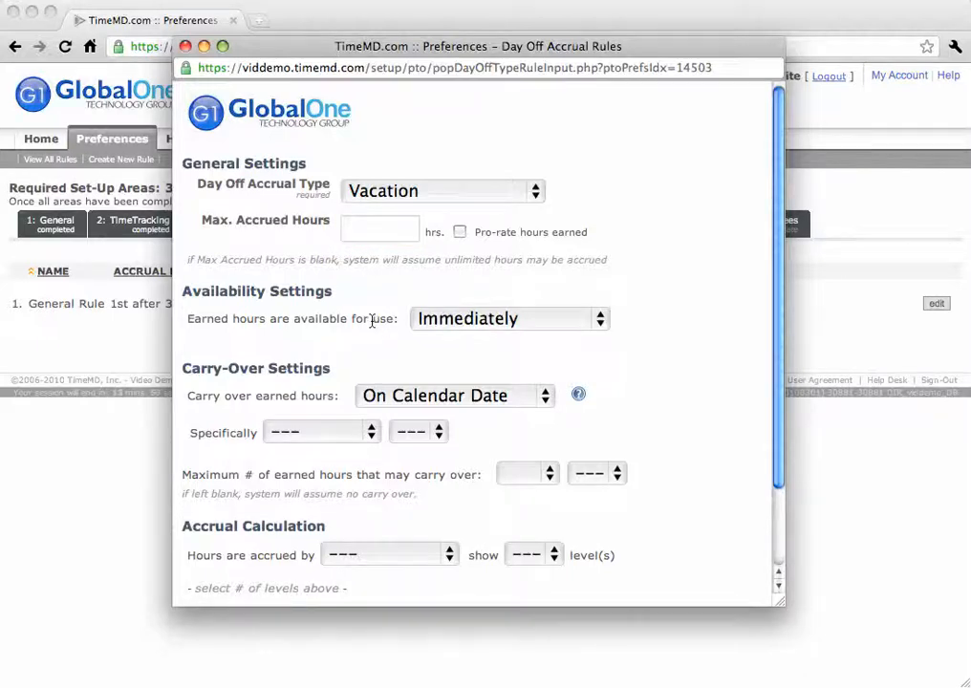
left_click(475, 320)
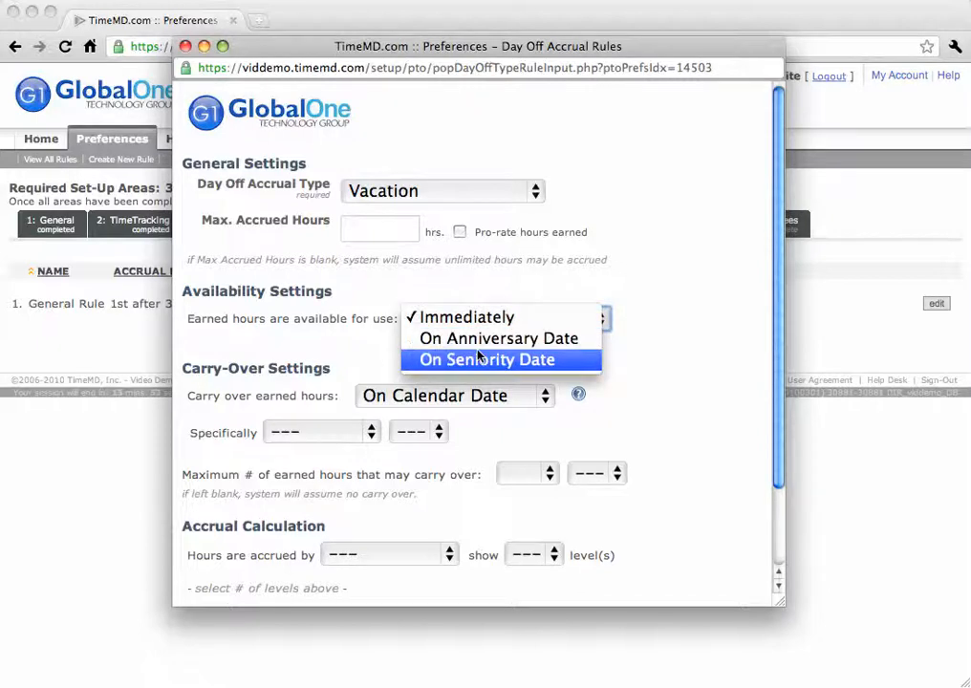
left_click(638, 270)
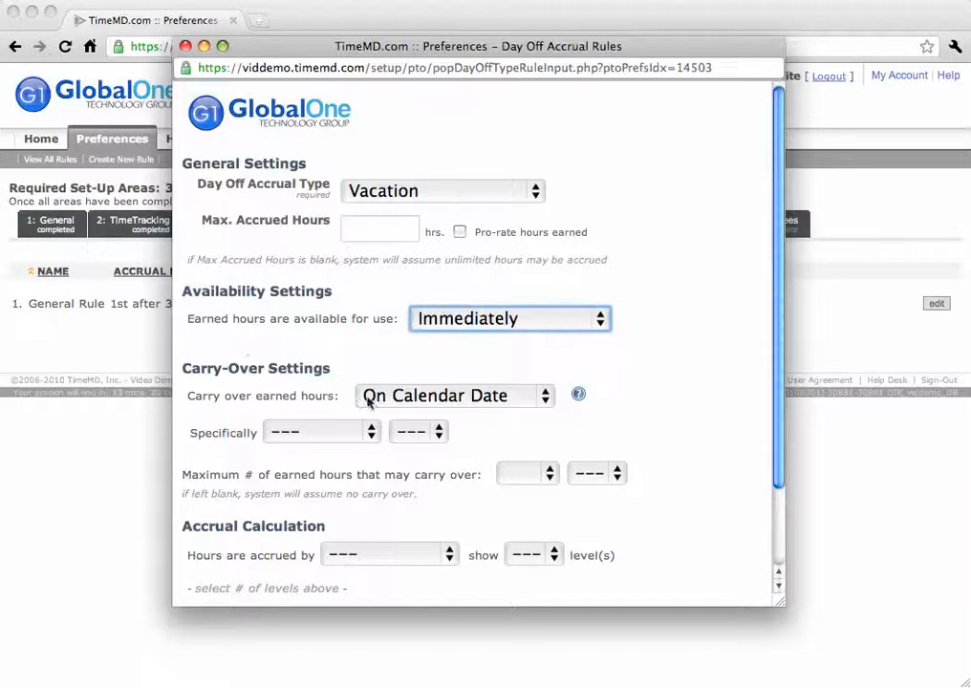
- Set the calendar date for carrying over earned vacation hours to January 1
left_click(366, 431)
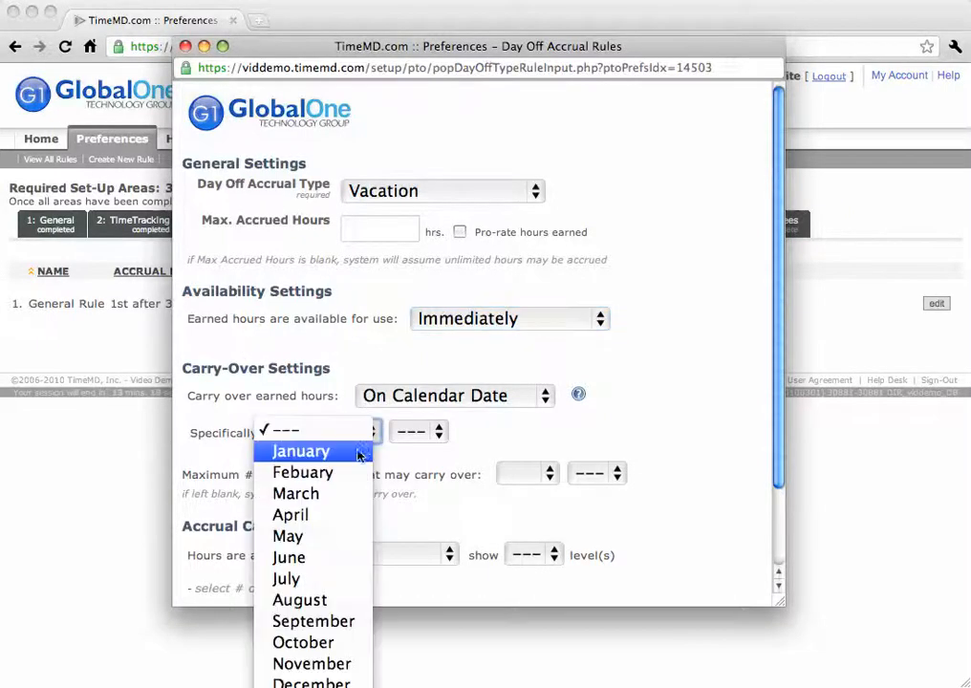
left_click(366, 451)
left_click(411, 432)
left_click(414, 449)
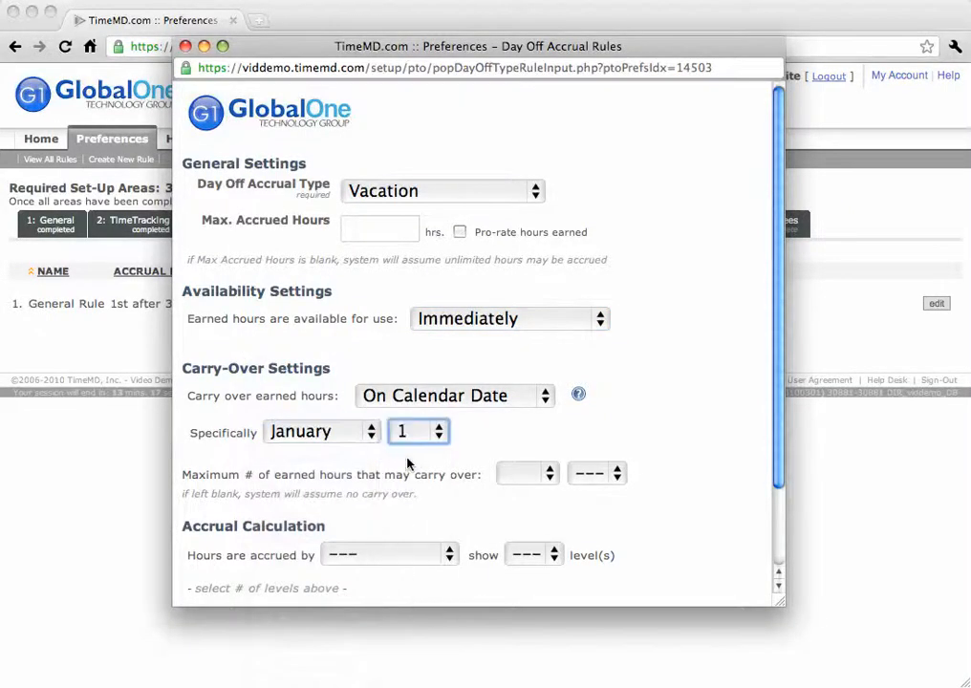
- Try the On Anniversary Date option for carrying over earned hours, and return to On Calendar Date
left_click(432, 396)
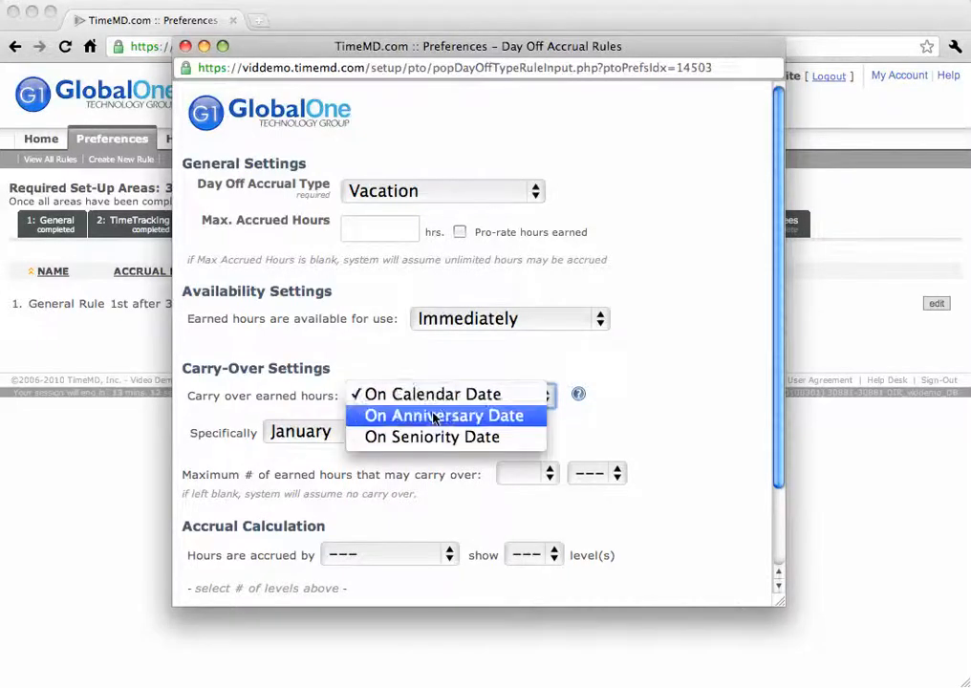
left_click(435, 414)
left_click(421, 399)
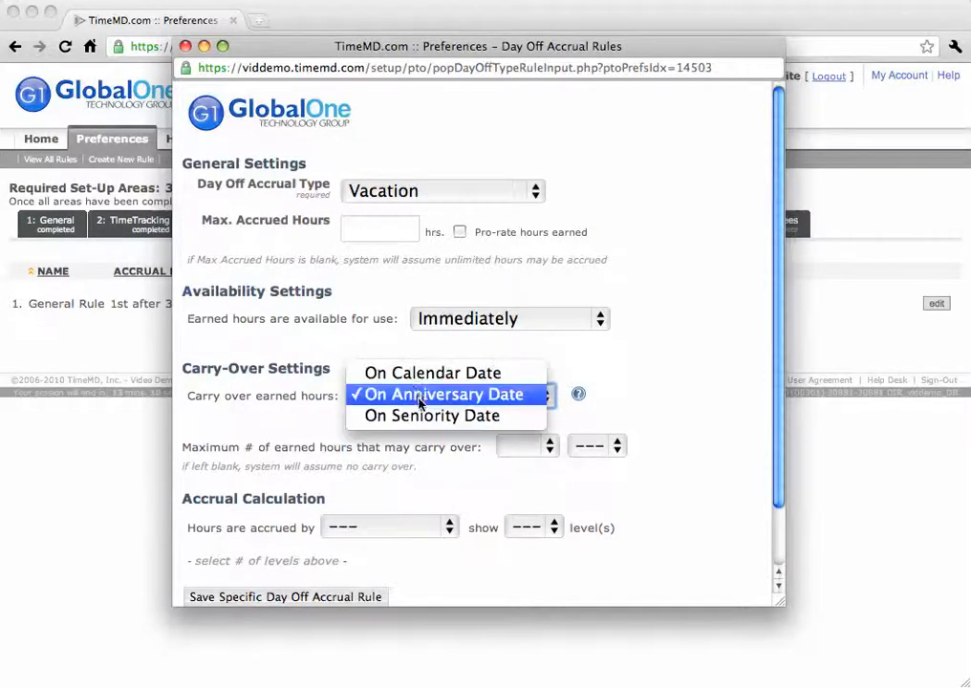
left_click(430, 375)
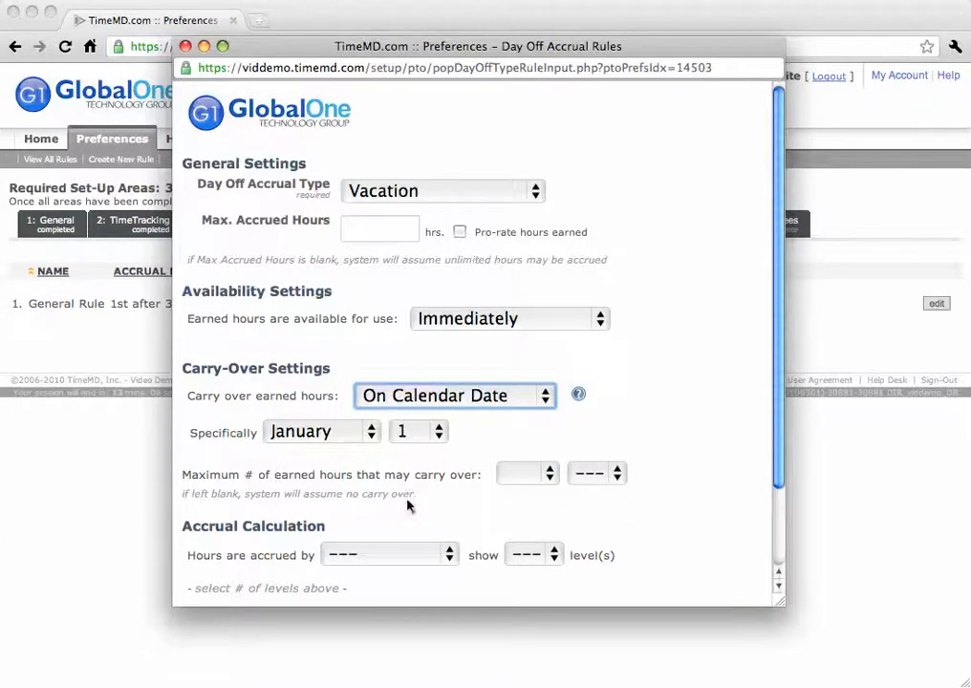
- Set the maximum earned hours that may carry over to 100 %
left_click(506, 478)
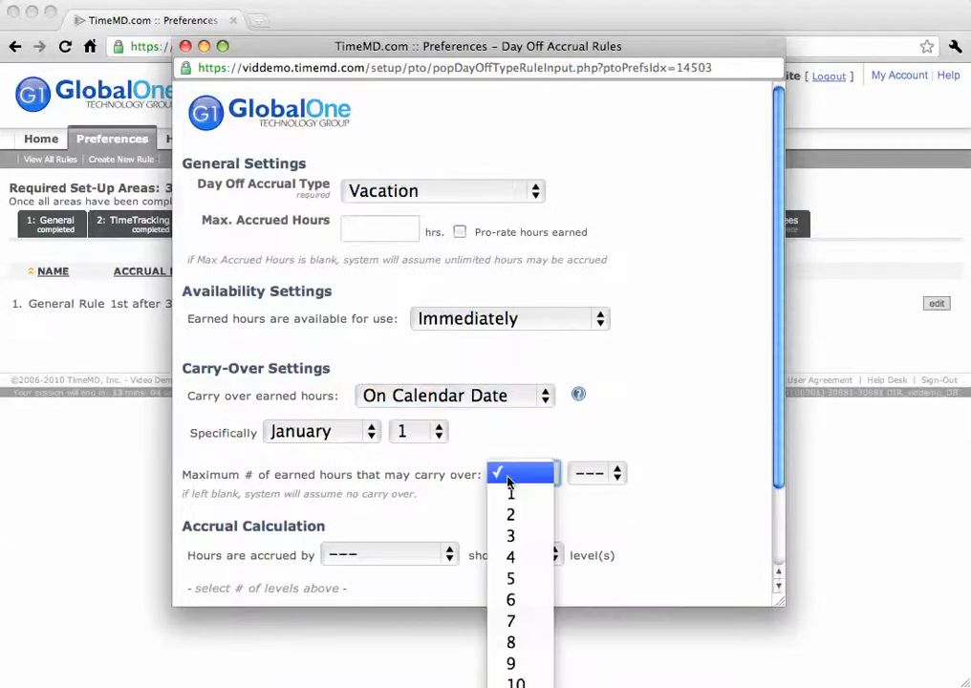
scroll(509, 483, "down", 20)
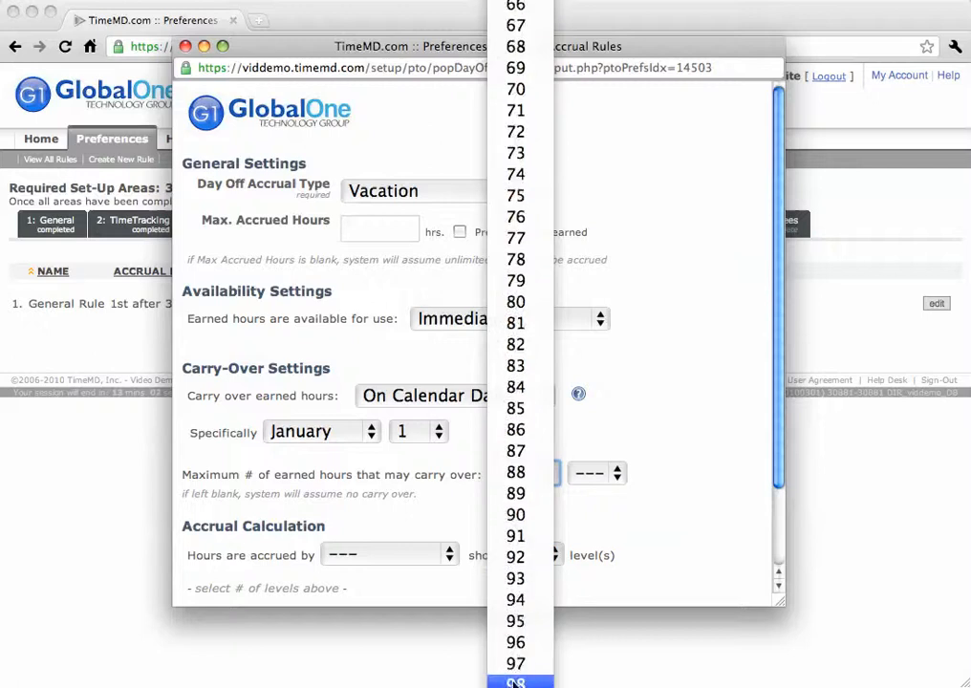
scroll(516, 679, "down", 3)
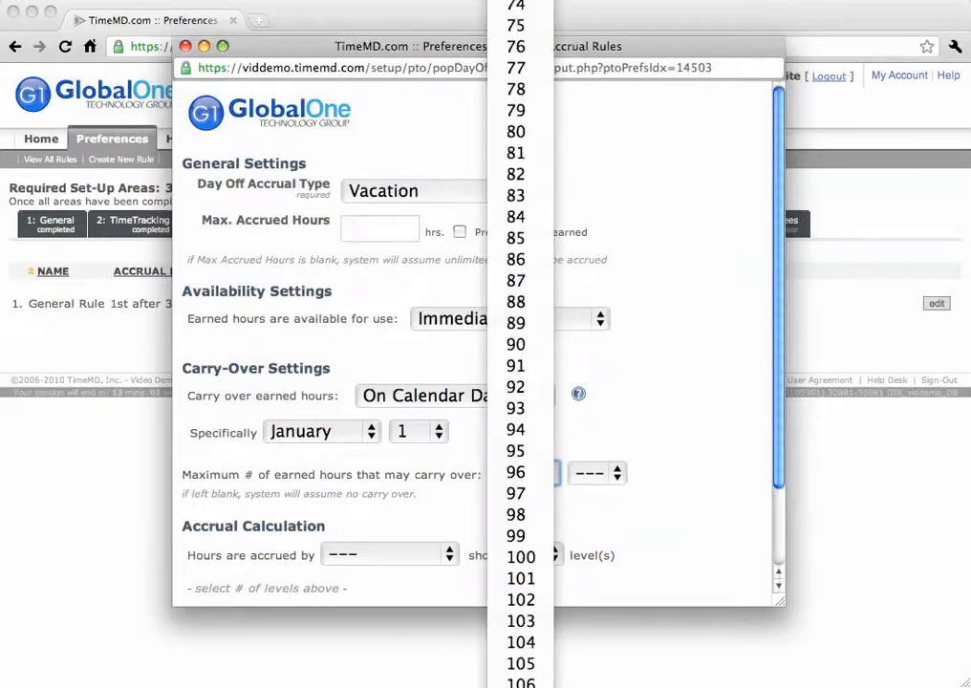
left_click(503, 567)
left_click(595, 473)
key("Down")
key("Return")
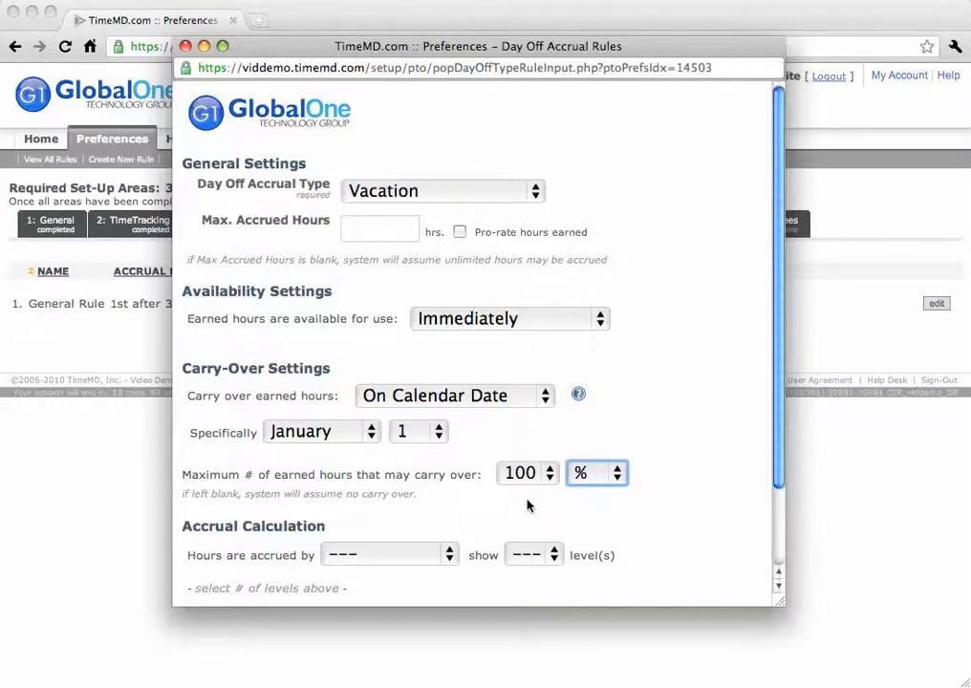
- Set the accrual calculation to accrue hours by Month and show 3 levels
scroll(526, 505, "down", 3)
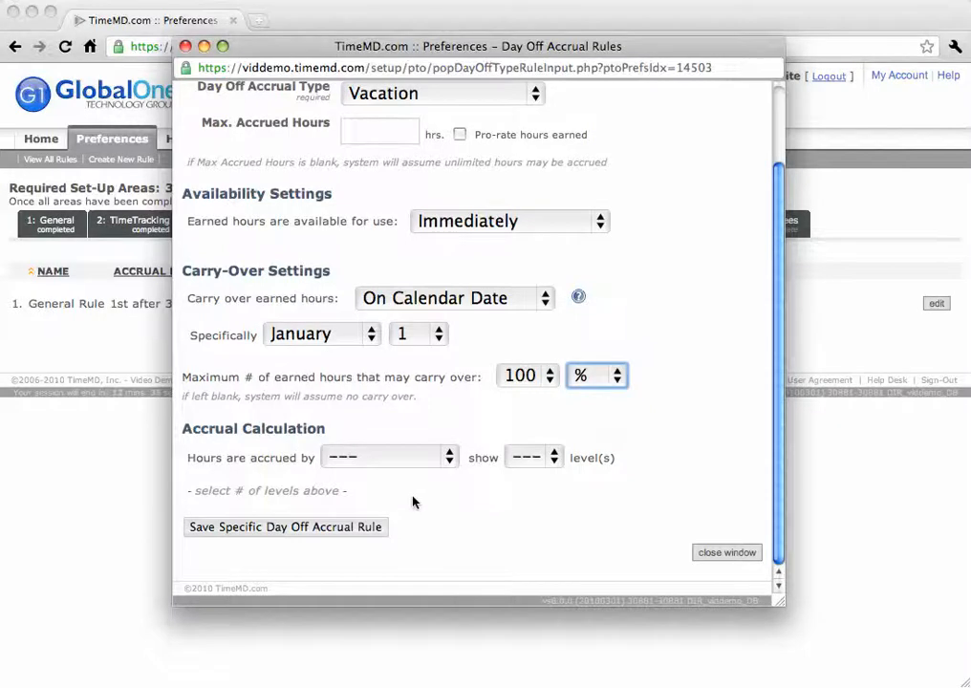
left_click(418, 454)
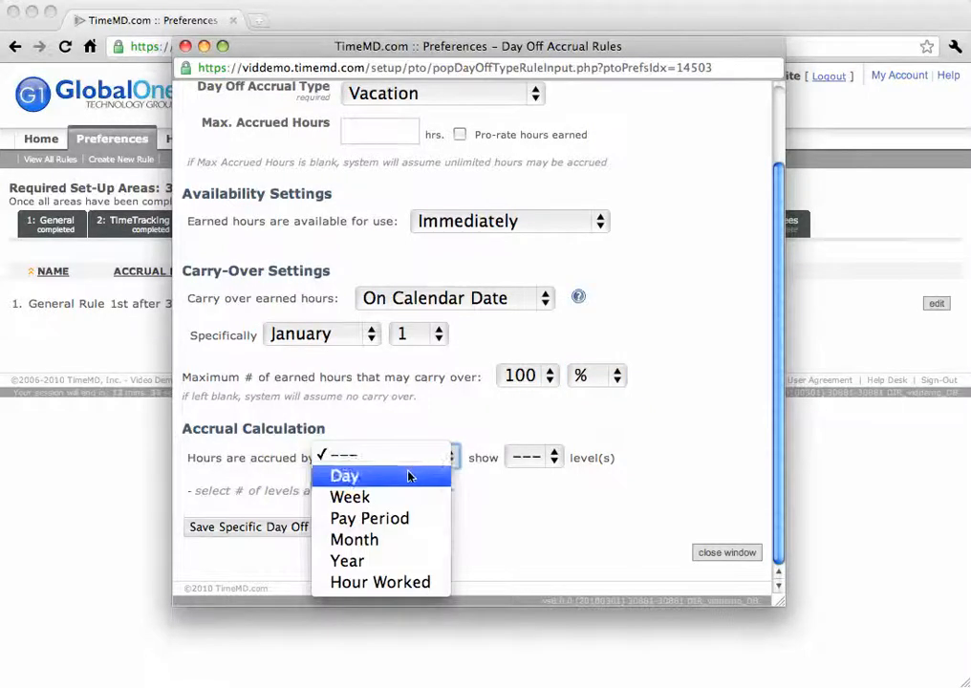
left_click(354, 538)
left_click(529, 463)
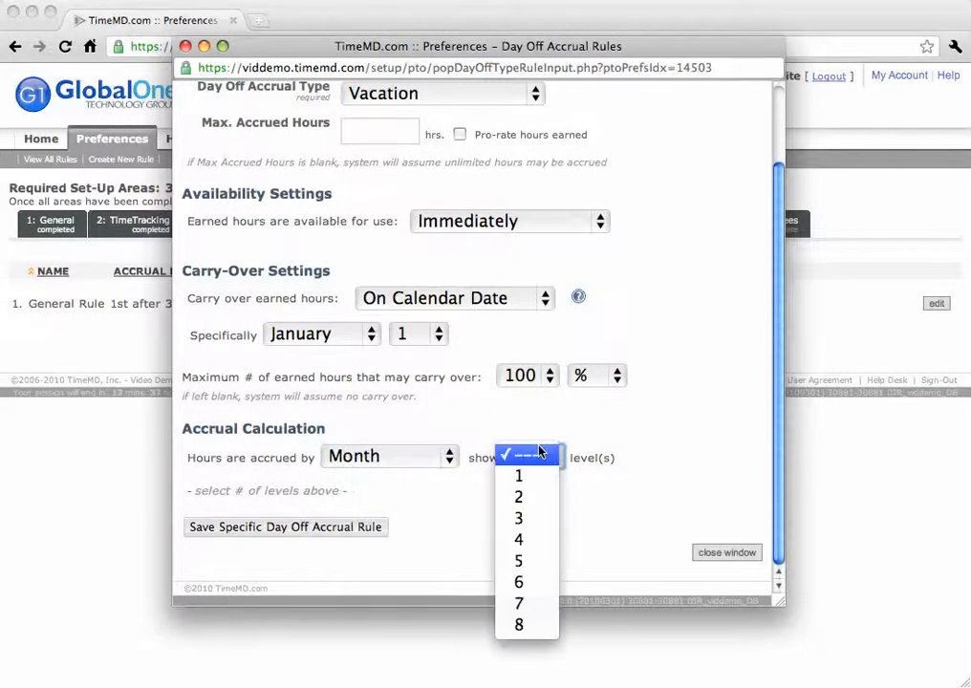
left_click(528, 517)
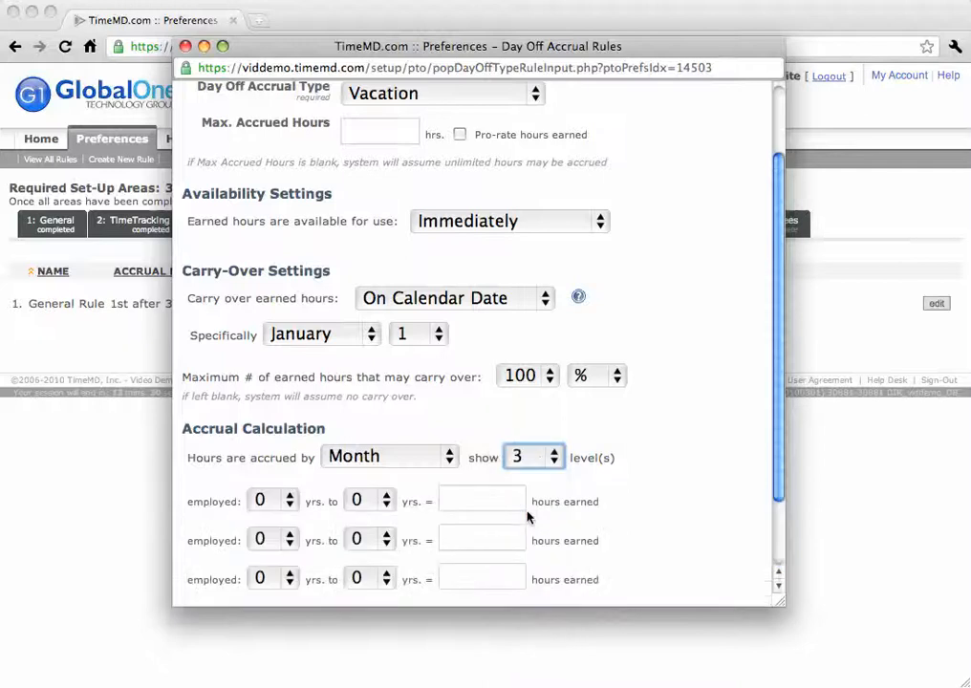
- Define the first accrual level as 0 to 2 years employed with 1.0 hours earned
scroll(354, 523, "down", 3)
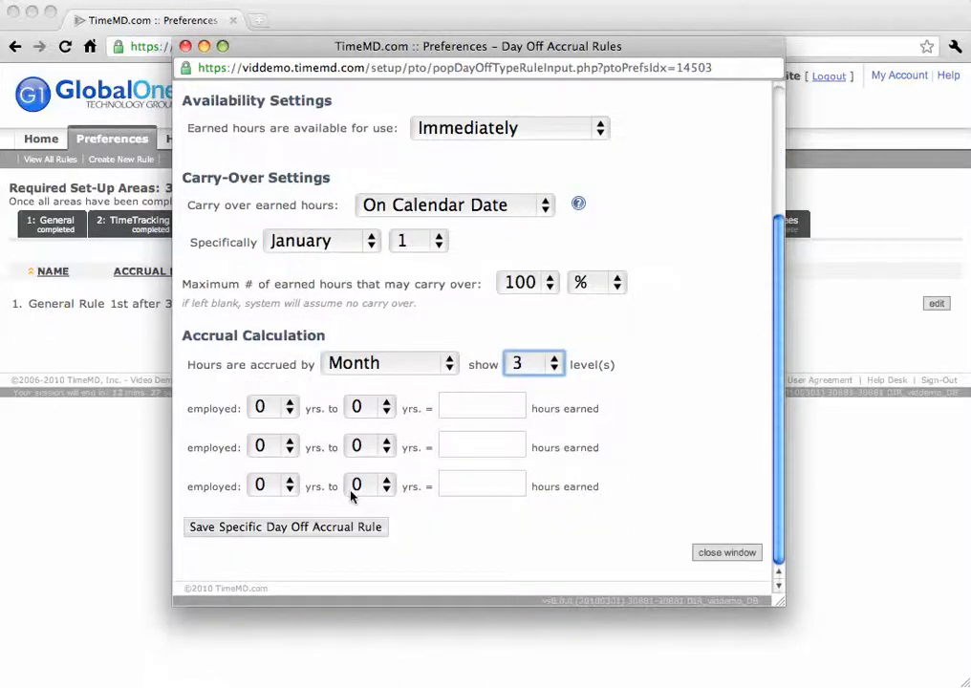
left_click(361, 408)
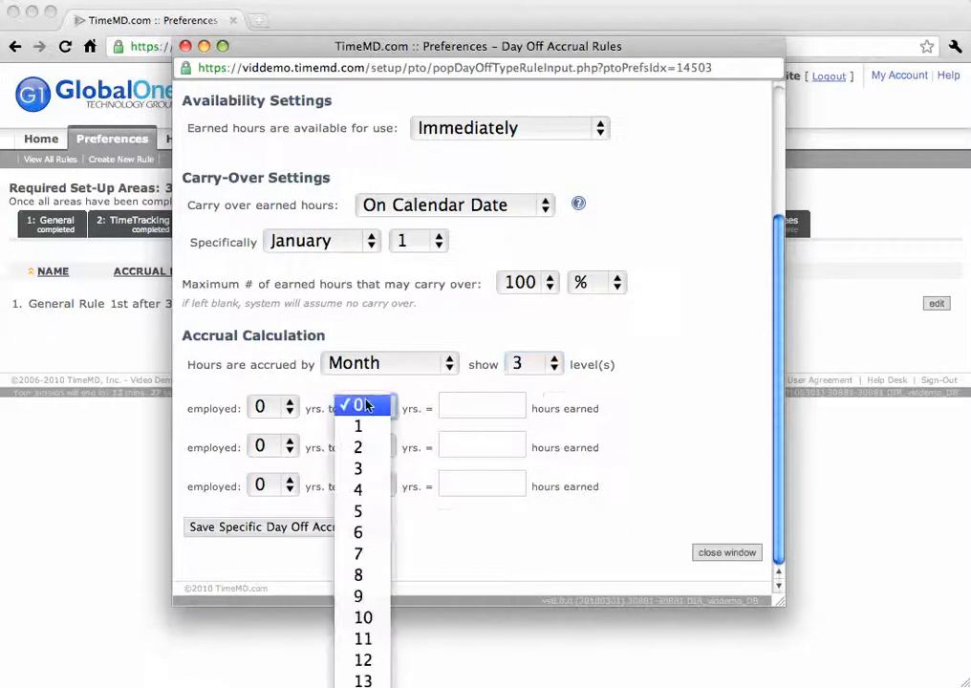
left_click(381, 449)
left_click(473, 409)
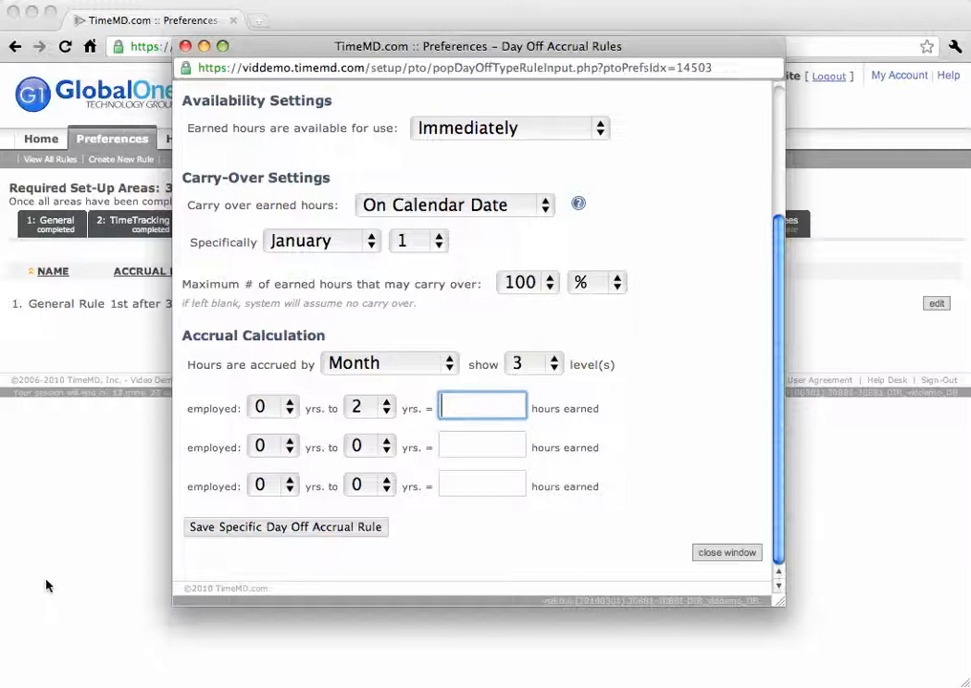
type("1.5")
key("BackSpace")
type("0")
- Define the second accrual level as 2 to 4 years employed with 1.5 hours earned
left_click(265, 456)
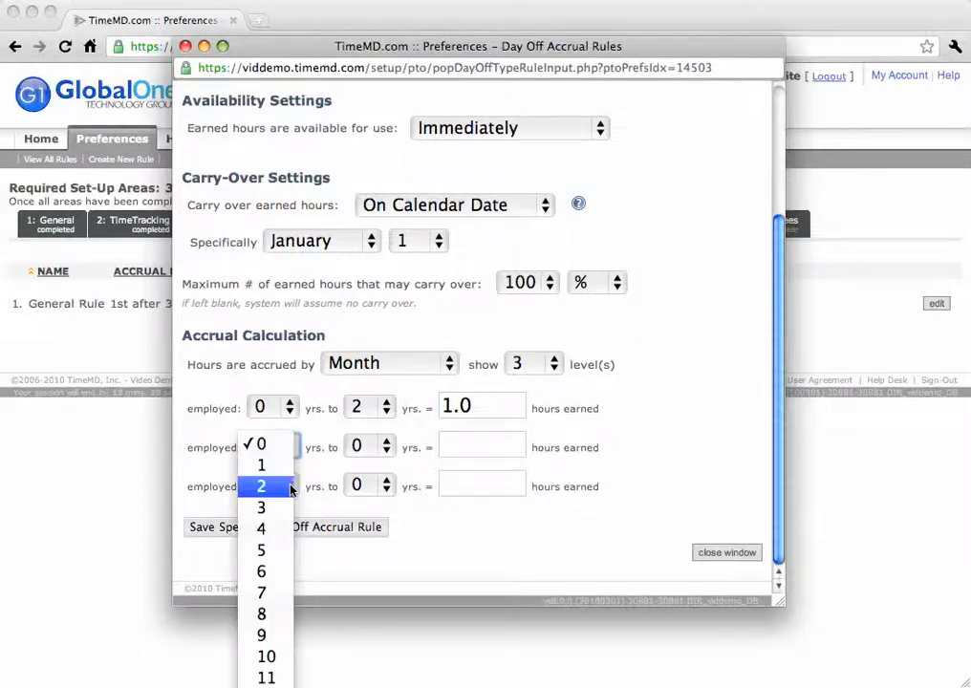
left_click(262, 486)
left_click(370, 447)
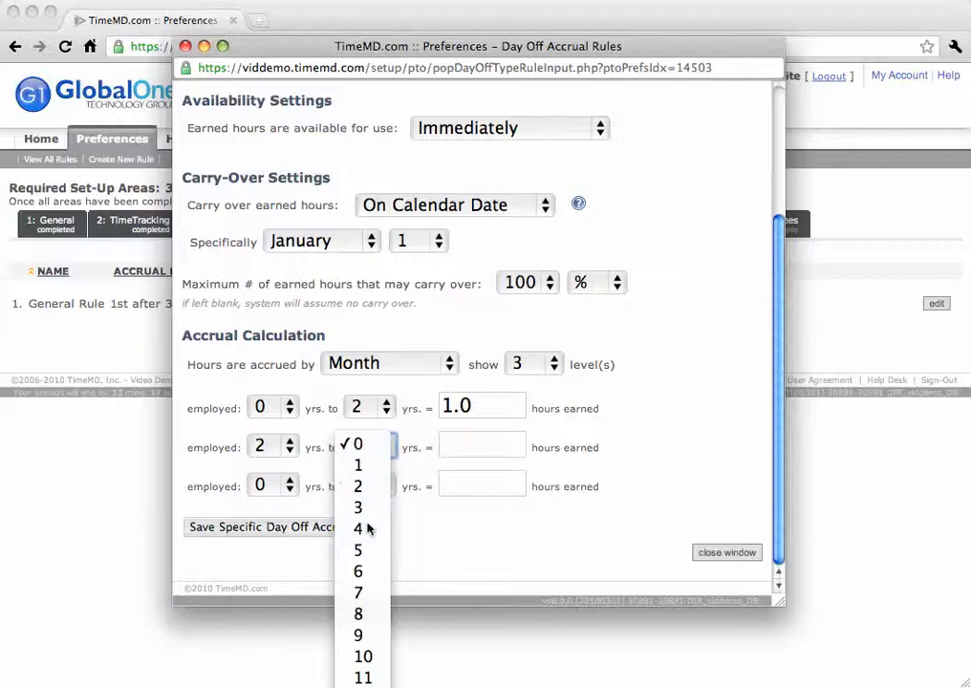
left_click(368, 528)
left_click(462, 447)
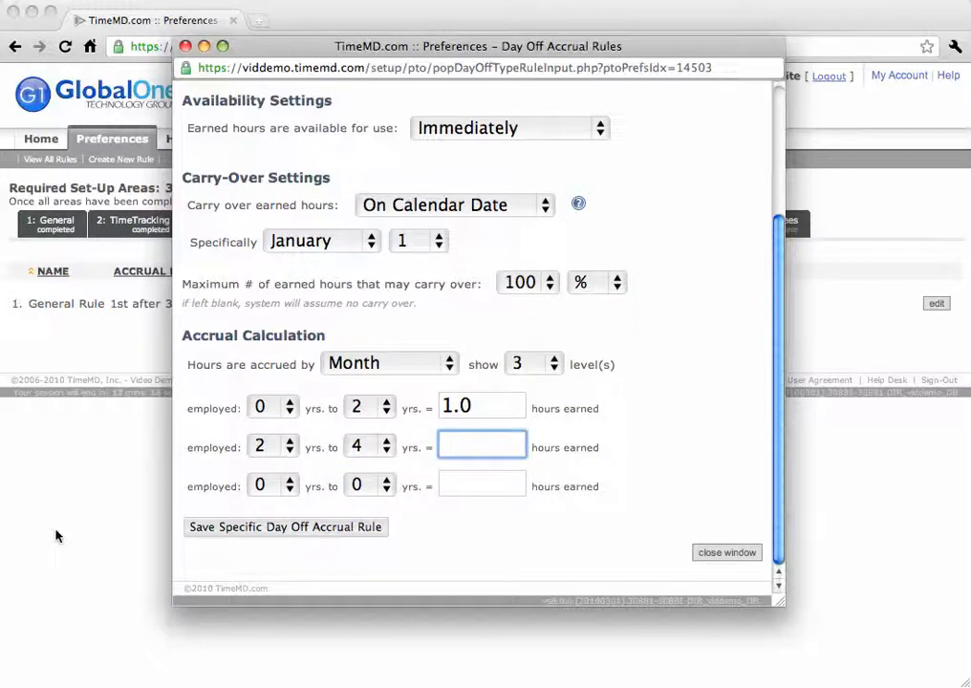
type("1.5")
- Define the third accrual level as 4 to 50 years employed with 2 hours earned, and save the specific day off accrual rule
left_click(262, 486)
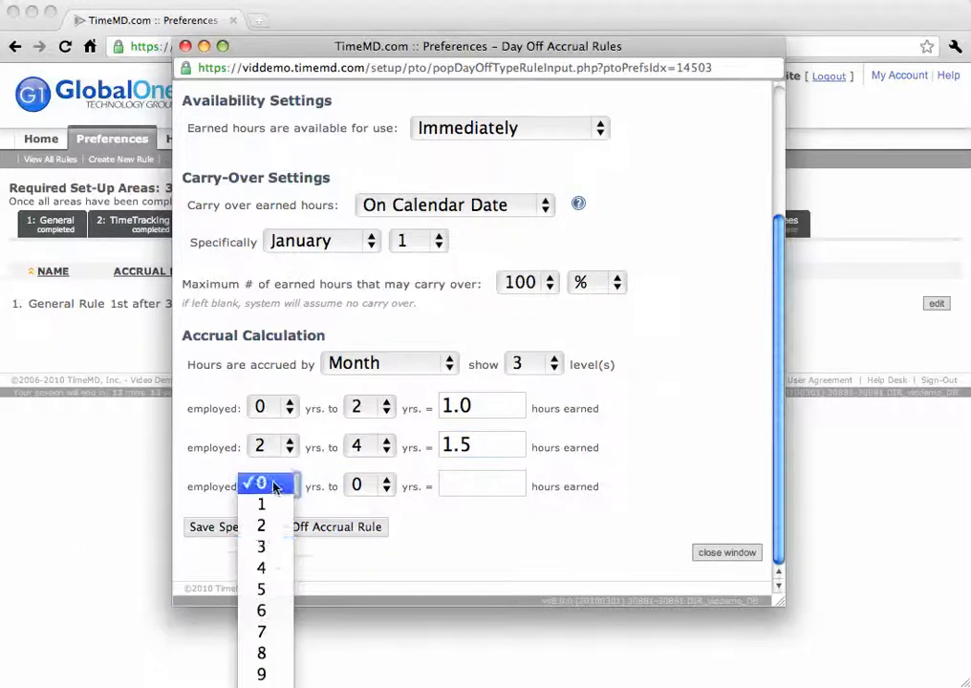
left_click(271, 567)
left_click(373, 486)
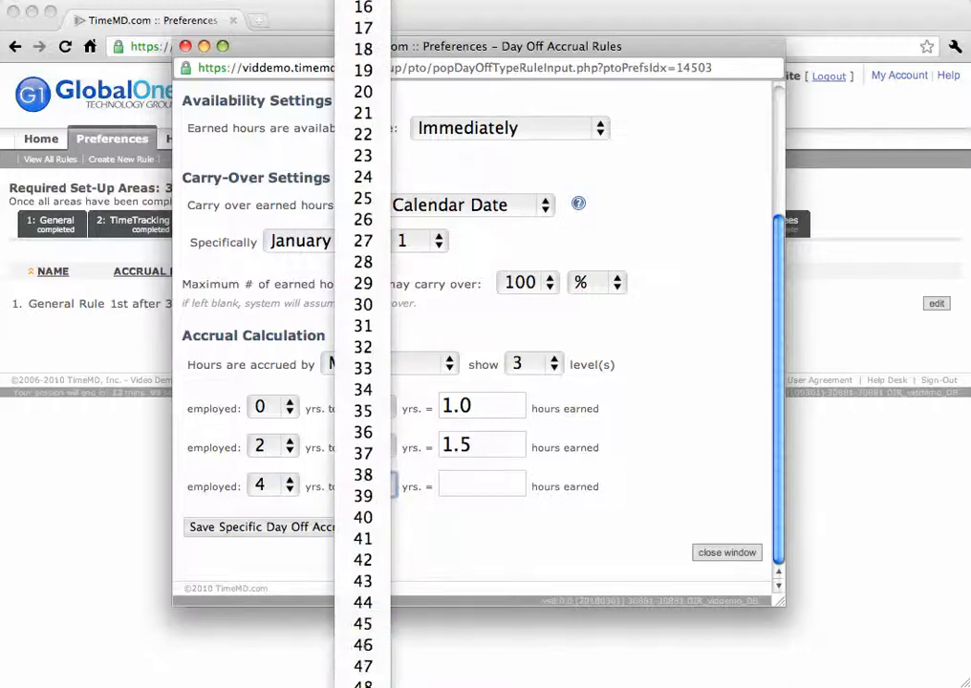
left_click(363, 687)
left_click(470, 491)
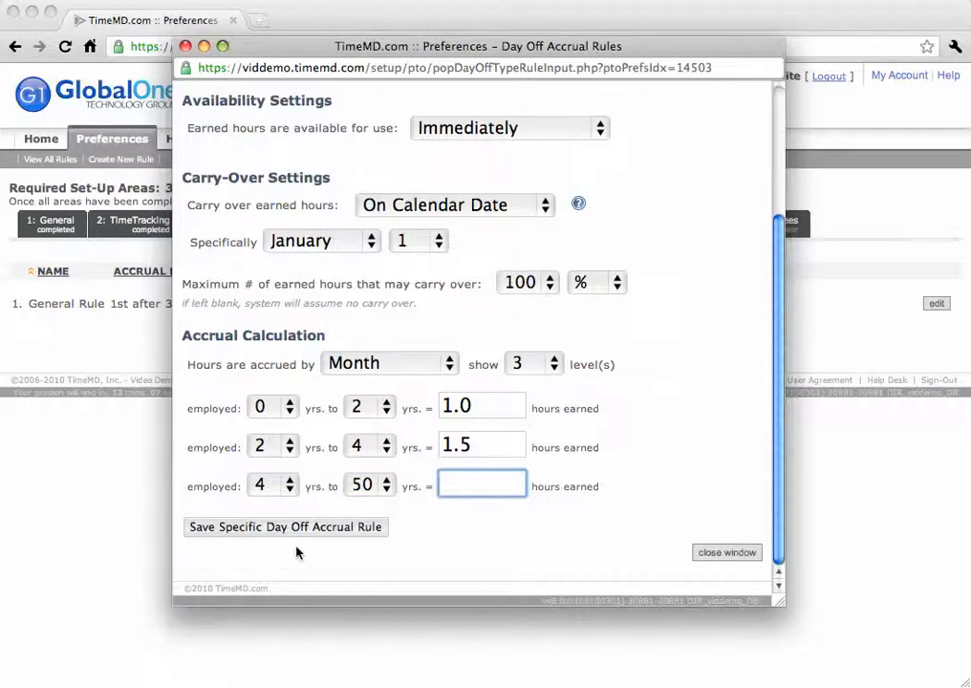
type("2")
left_click(314, 543)
left_click(302, 528)
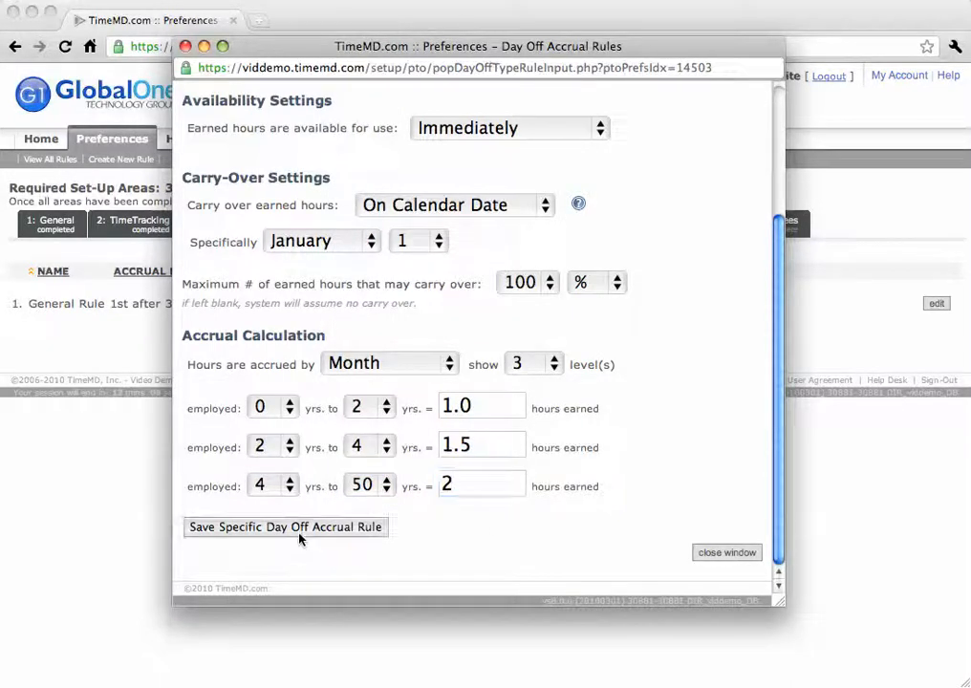